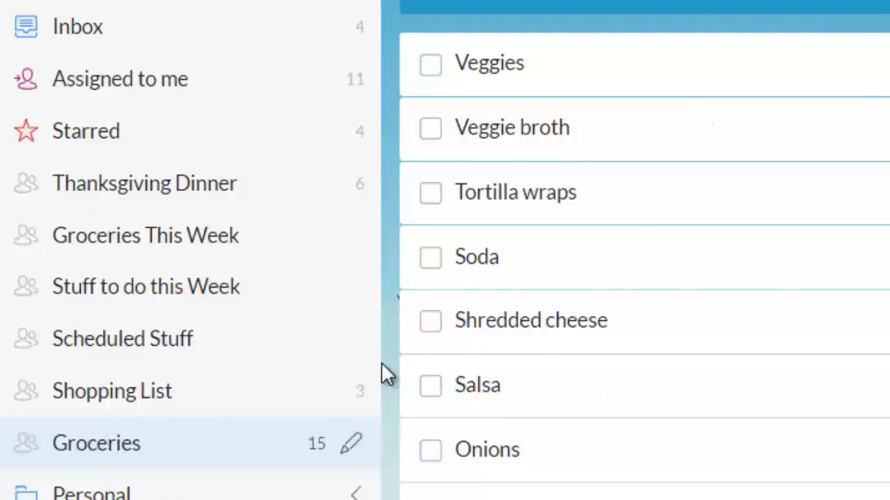
# Open the Thanksgiving Dinner list and set the due date of the Mac and cheese to-do to November 30, 2015.
pyautogui.click(189, 199)
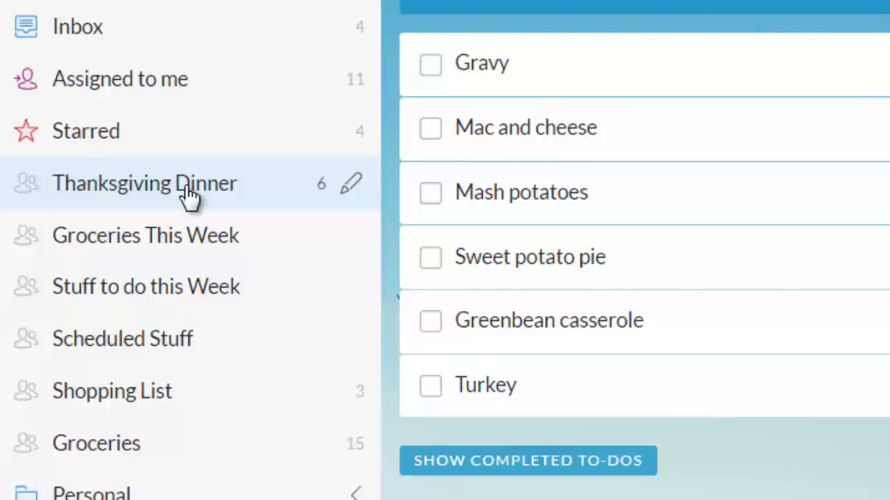
pyautogui.click(554, 76)
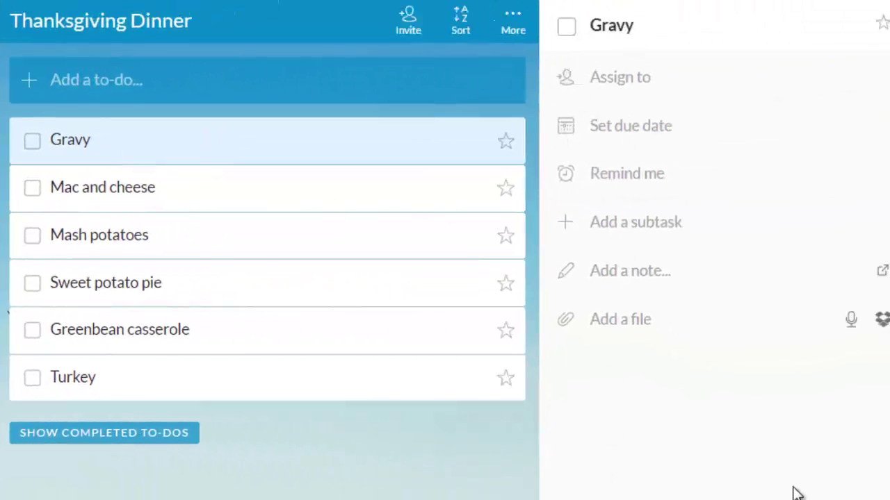
pyautogui.click(178, 194)
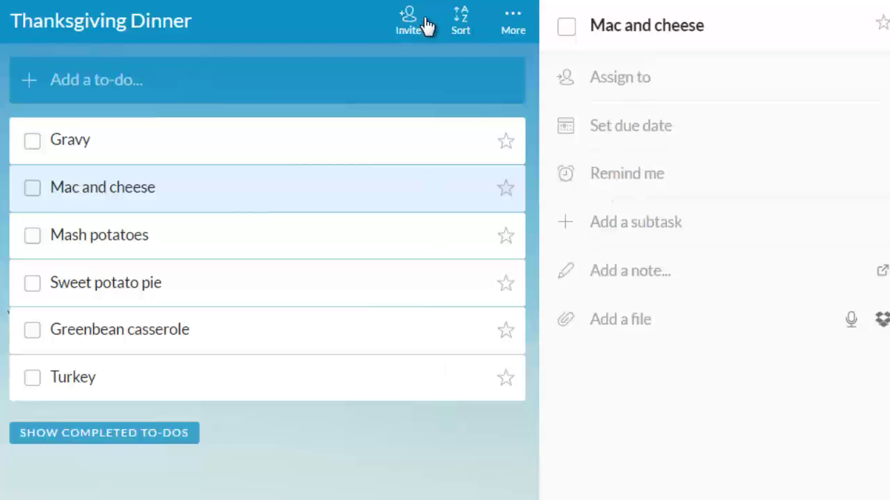
pyautogui.click(609, 132)
pyautogui.click(670, 335)
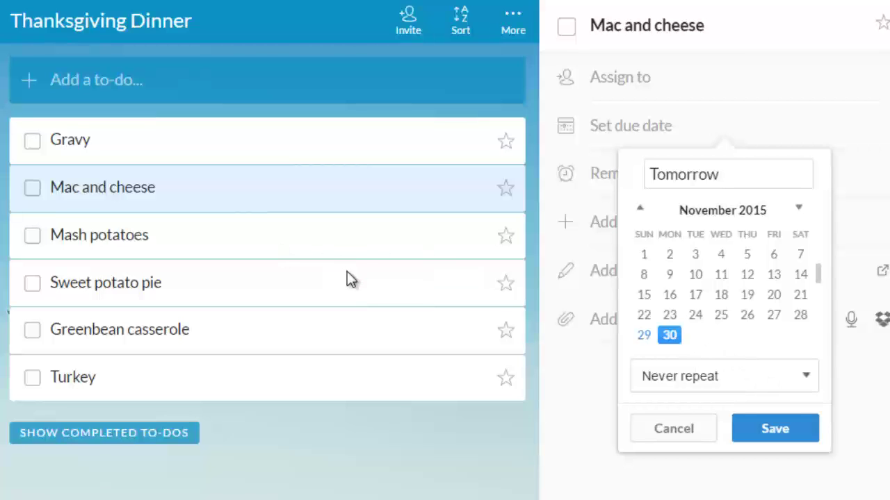
pyautogui.click(302, 469)
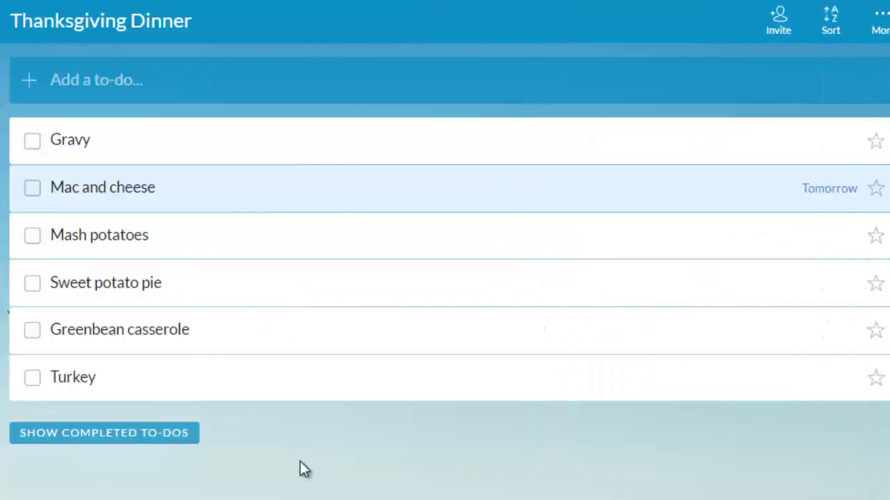
# Make the Mac and cheese due date repeat on a custom interval of every 7 days and save it.
pyautogui.doubleClick(127, 188)
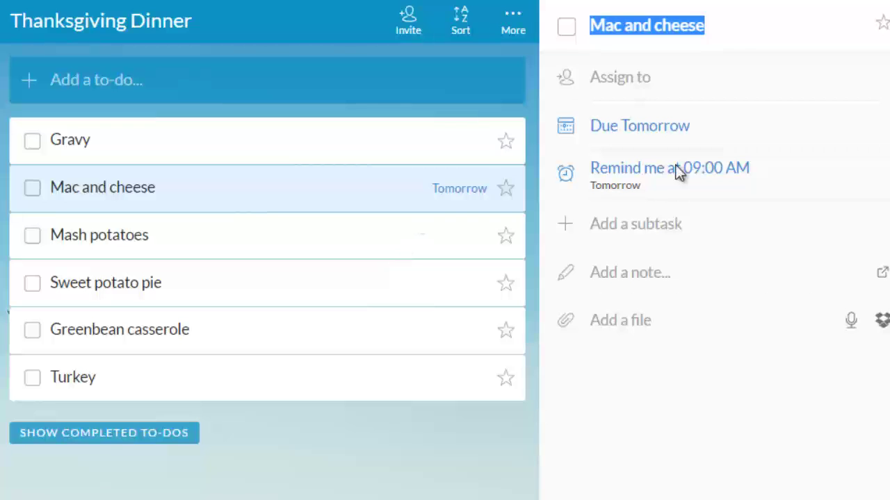
pyautogui.click(645, 134)
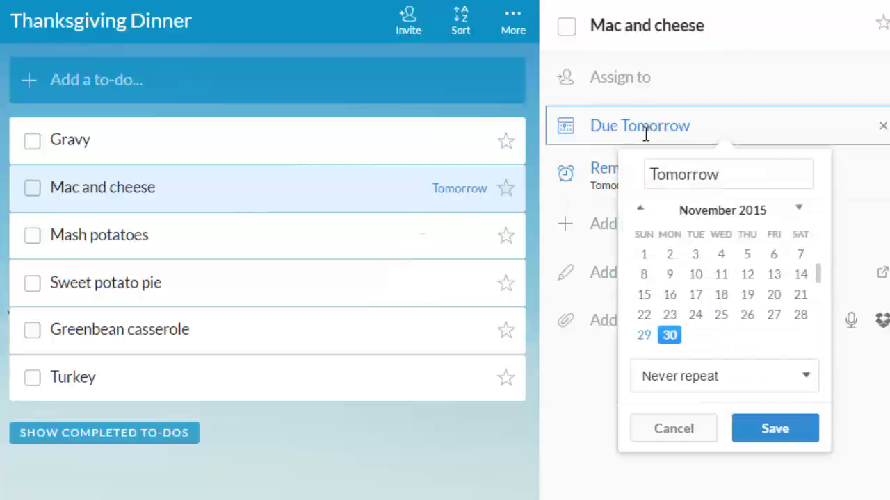
pyautogui.click(709, 381)
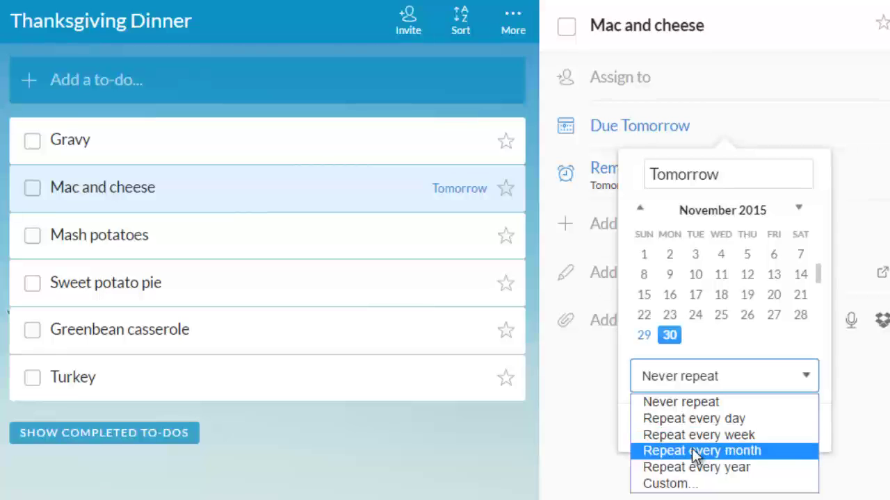
pyautogui.click(676, 484)
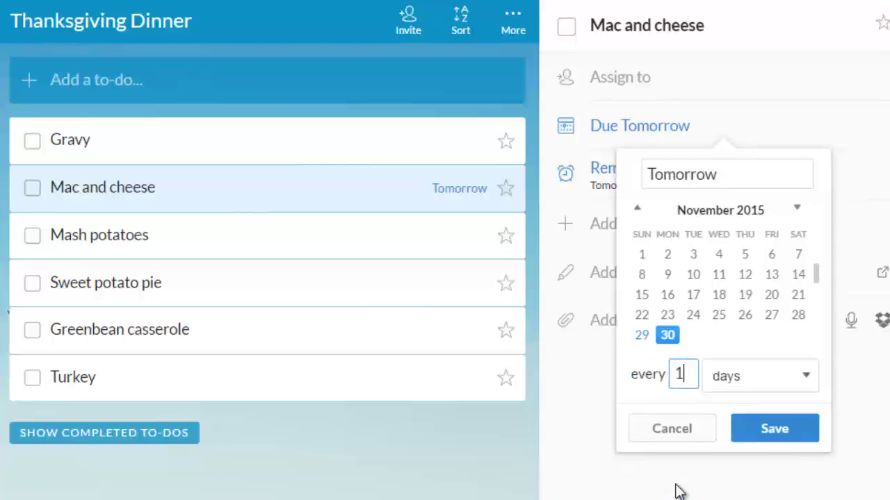
pyautogui.click(742, 374)
pyautogui.click(743, 421)
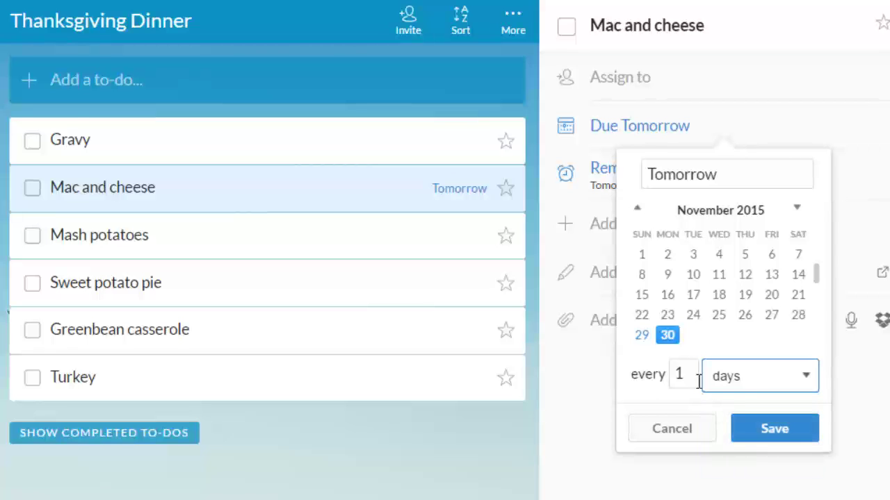
pyautogui.moveTo(689, 375); pyautogui.dragTo(647, 369)
pyautogui.write('7')
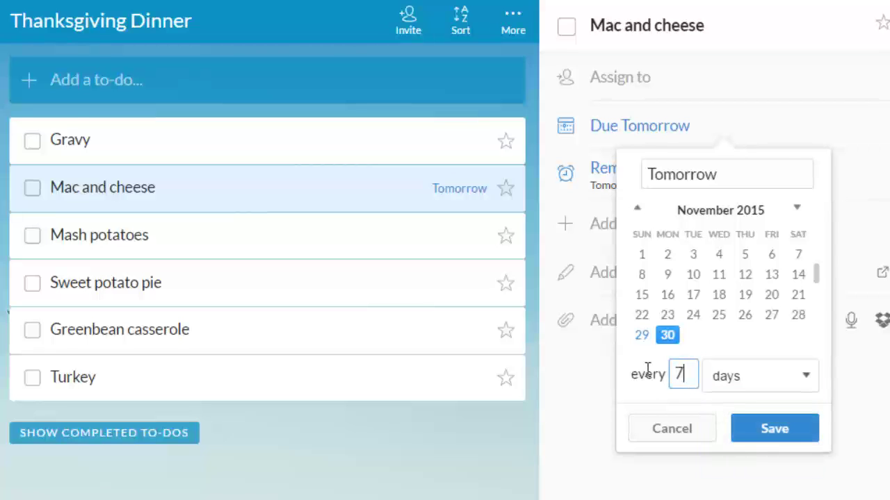
pyautogui.click(775, 428)
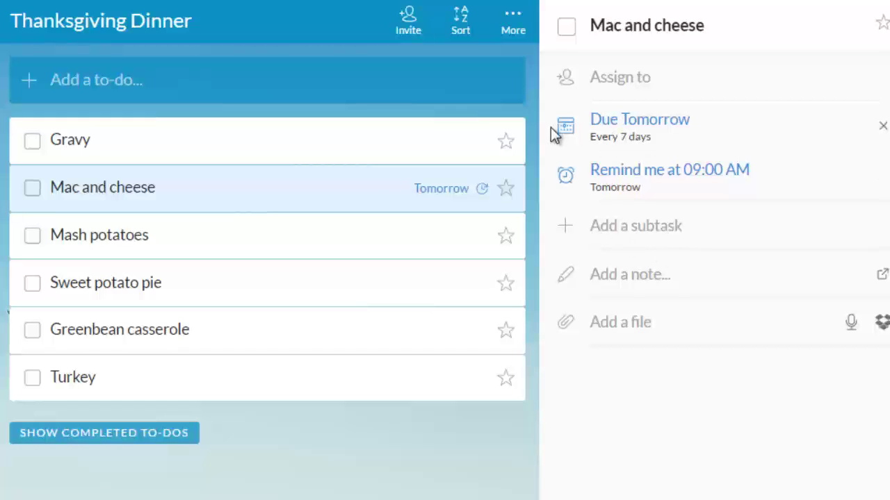
# Check the Mac and cheese reminder settings without changing them, and rename the to-do as Project A.
pyautogui.click(673, 172)
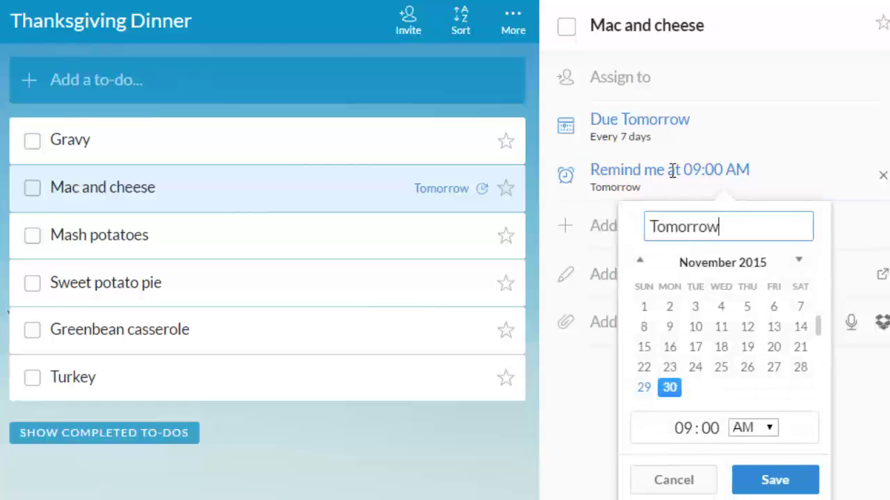
pyautogui.click(675, 490)
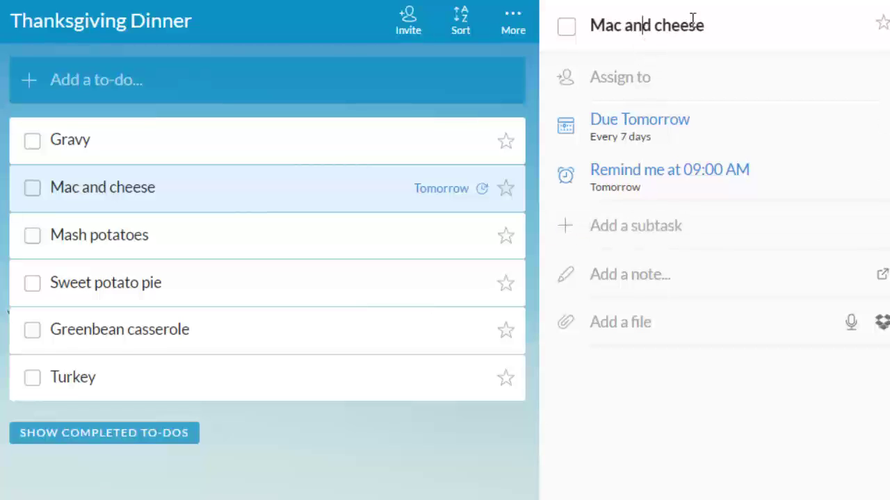
pyautogui.tripleClick(670, 25)
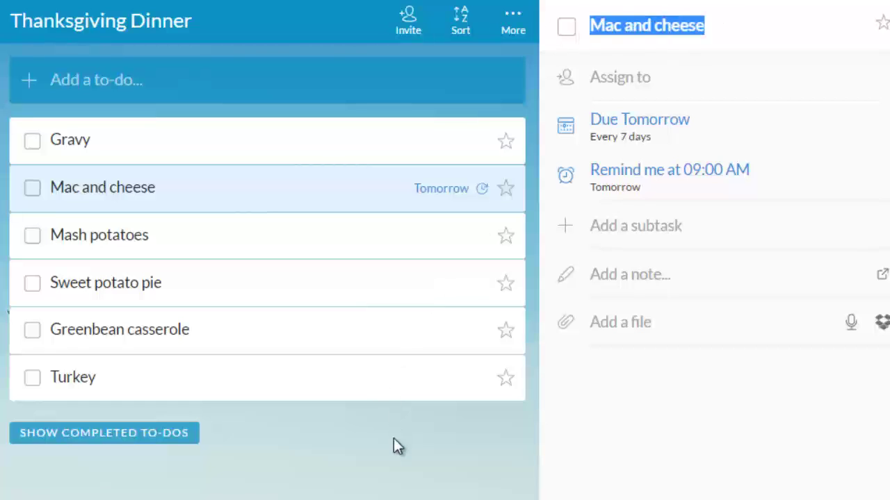
pyautogui.write('Project A')
pyautogui.press('Return')
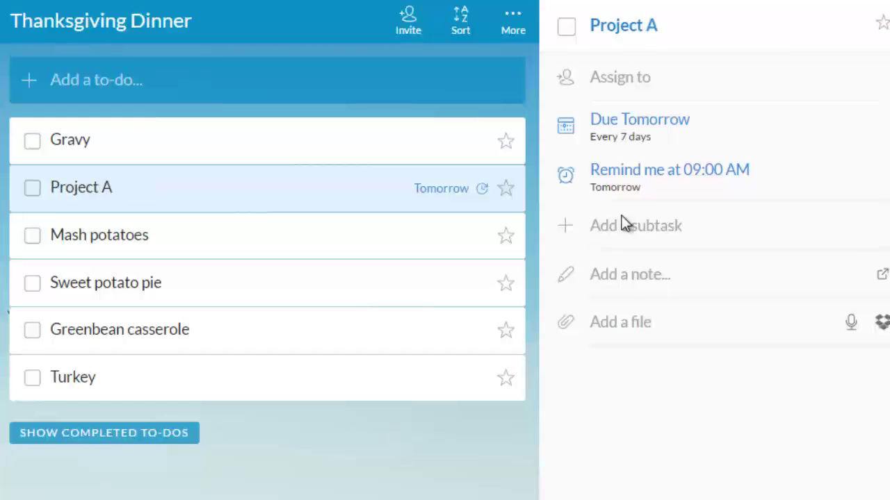
# Add three subtasks to Project A named Sub-task 1, Sub-task 2 and Sub-task 3.
pyautogui.click(634, 234)
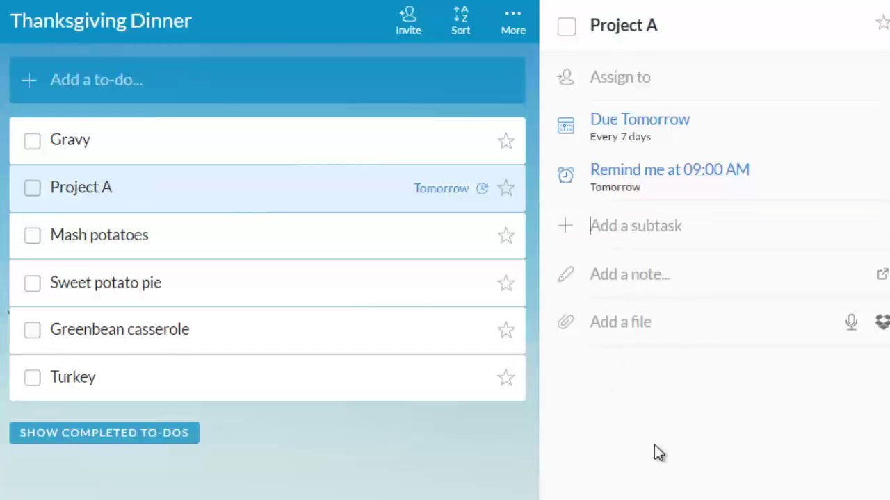
pyautogui.write('Sub')
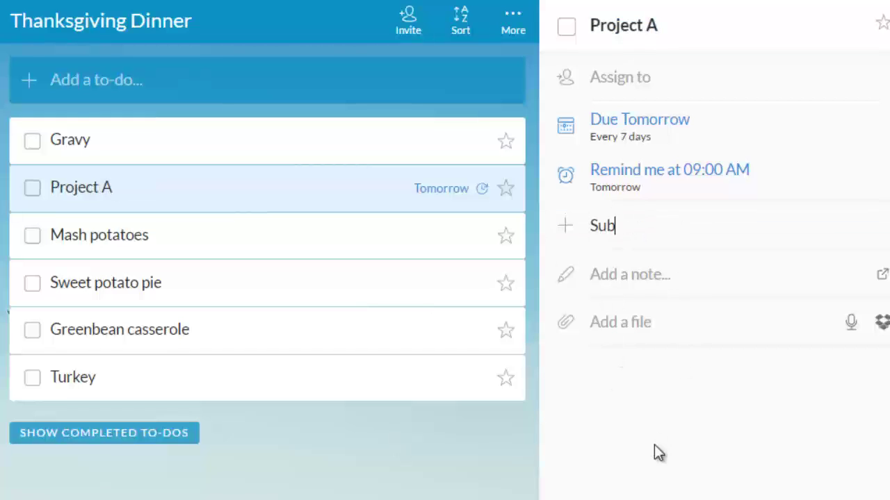
pyautogui.write('-task 1')
pyautogui.press('Return')
pyautogui.write('S')
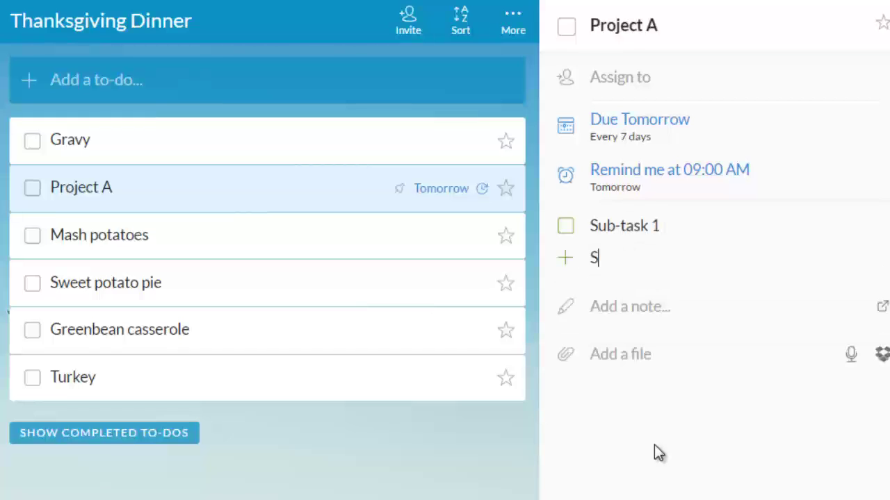
pyautogui.write('ub-task 2')
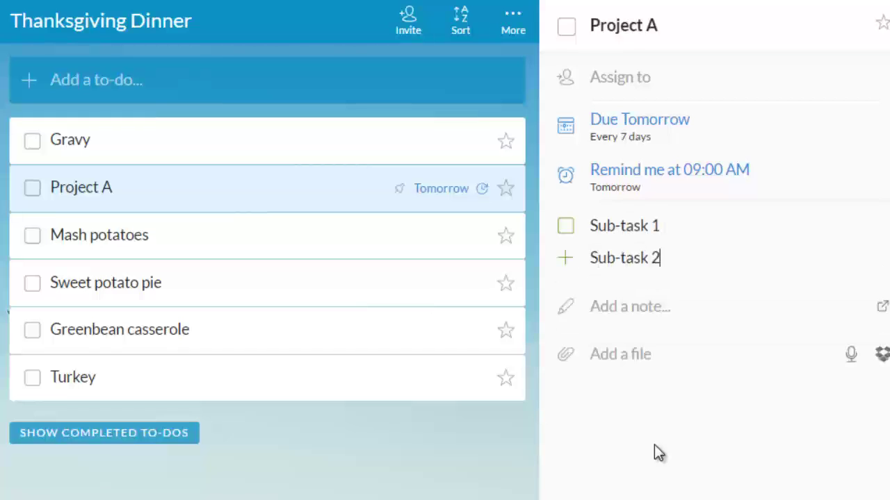
pyautogui.press('Return')
pyautogui.write('Sub-task 4')
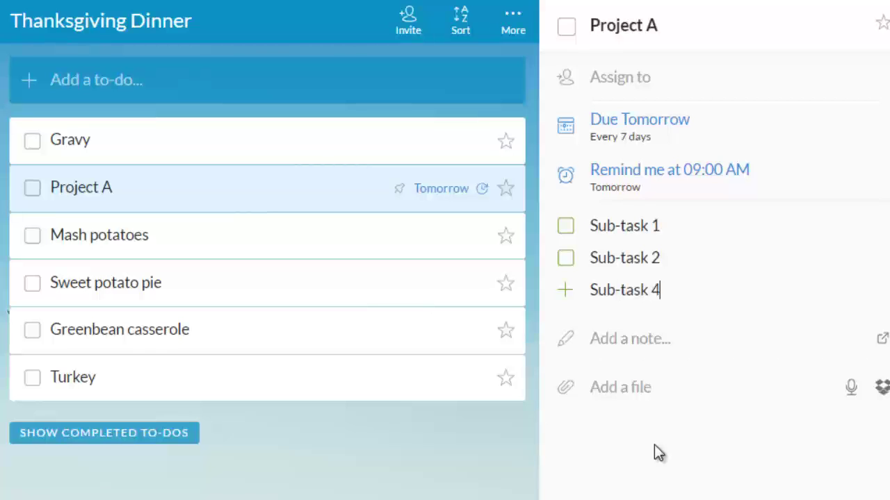
pyautogui.press('BackSpace')
pyautogui.write('3')
pyautogui.press('Return')
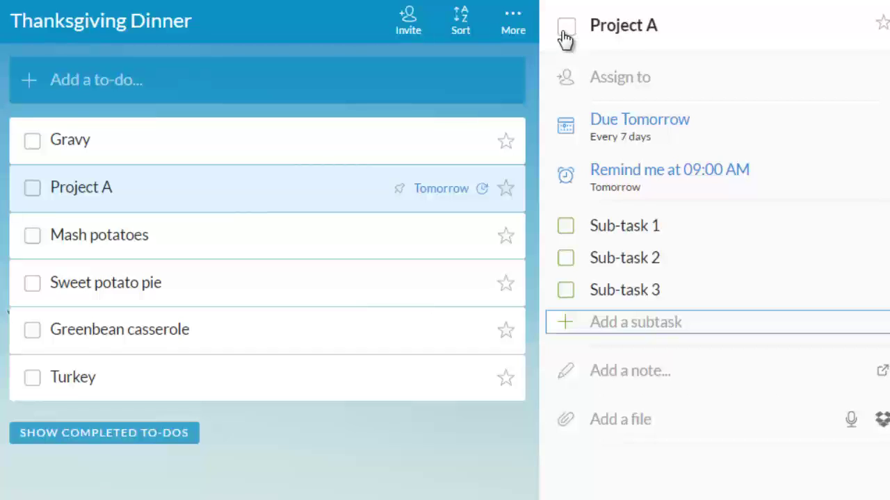
# Mark Sub-task 1, Sub-task 2 and Sub-task 3 of Project A as complete.
pyautogui.click(566, 228)
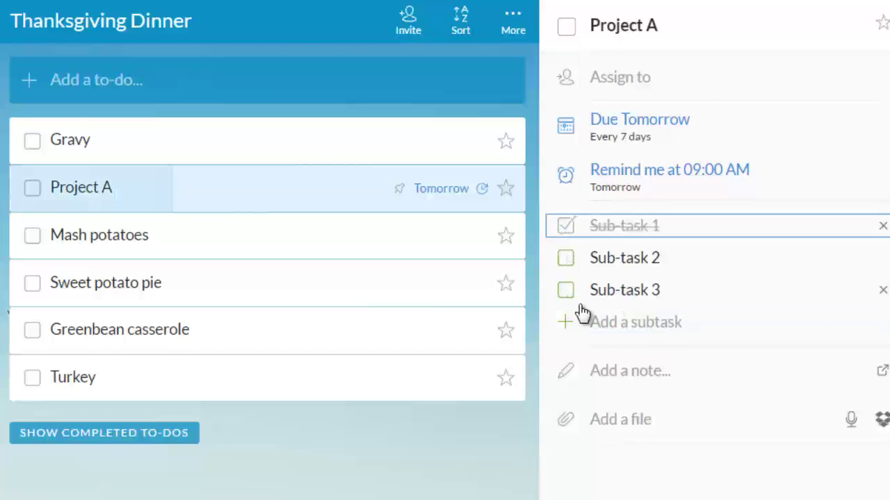
pyautogui.click(566, 259)
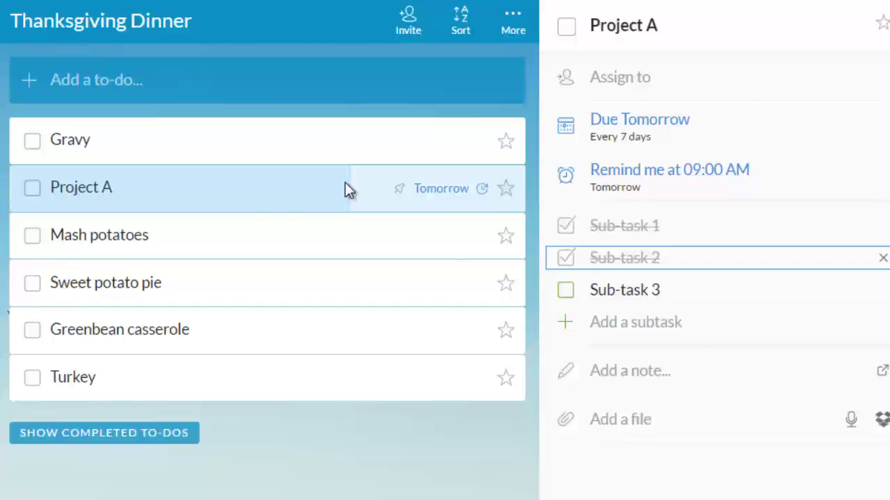
pyautogui.click(566, 292)
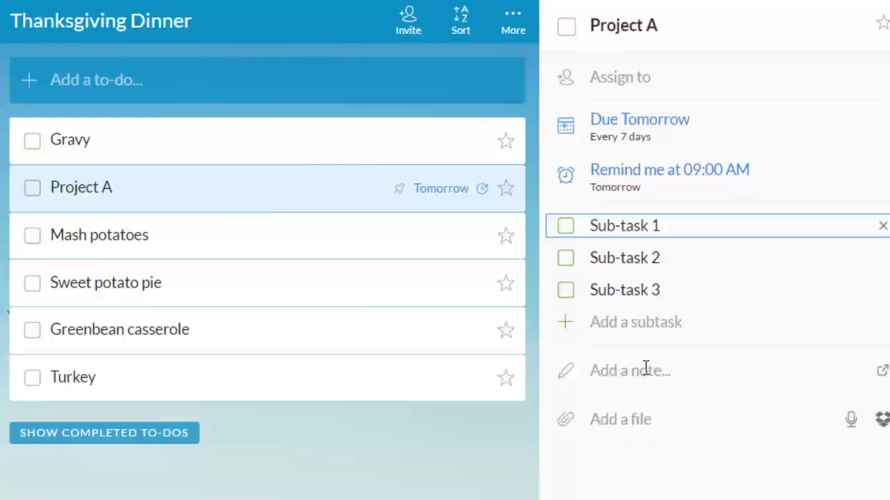
# Examine Project A's expanded note editor and its file attachment dialog without adding anything.
pyautogui.click(646, 369)
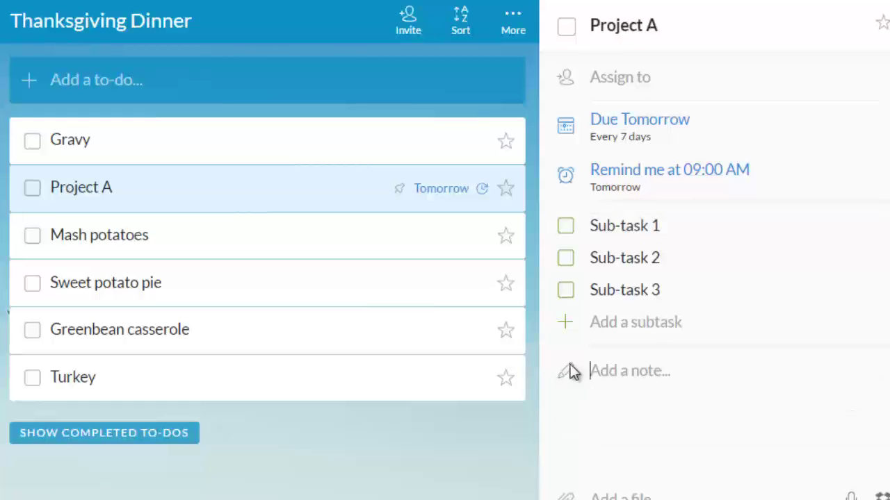
pyautogui.click(638, 324)
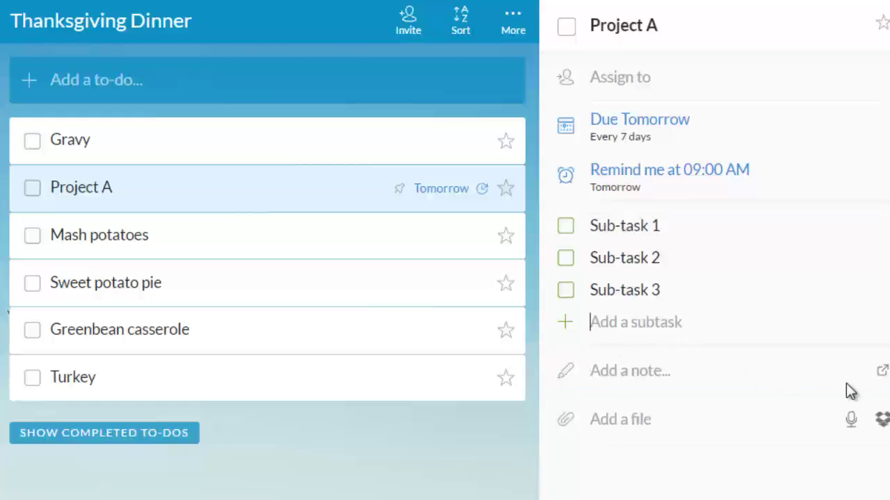
pyautogui.click(882, 372)
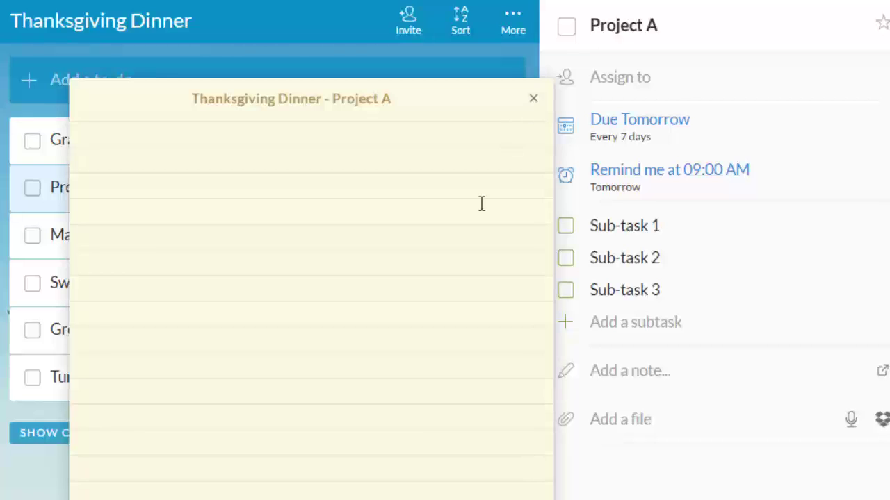
pyautogui.click(529, 103)
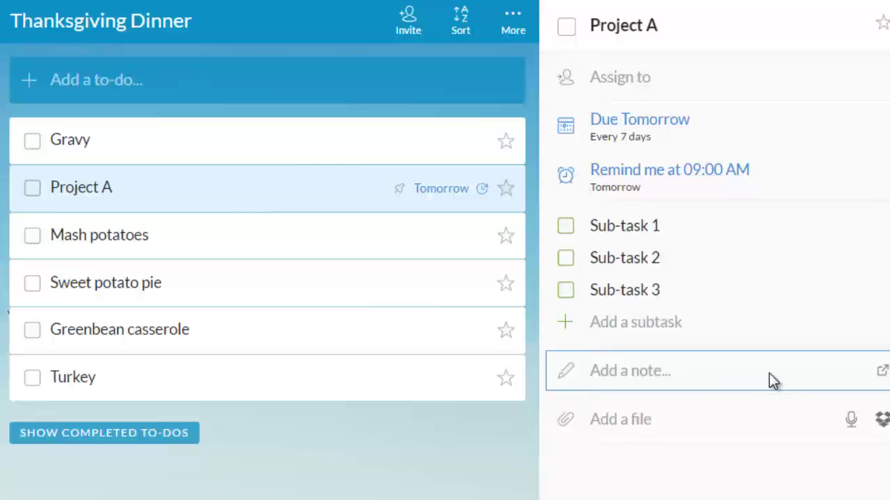
pyautogui.click(610, 425)
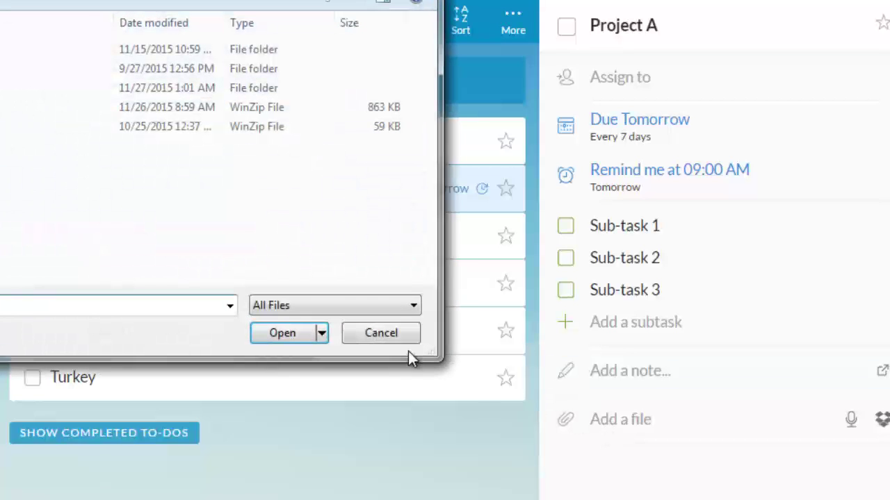
pyautogui.click(400, 333)
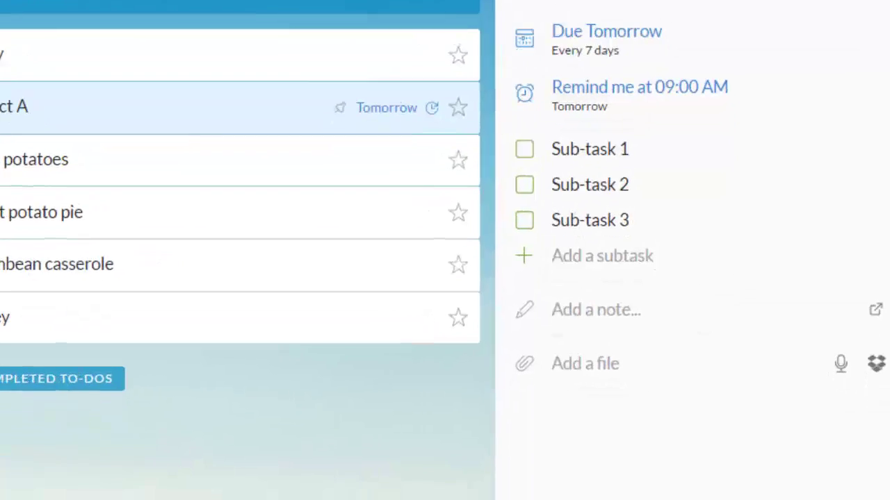
# Write the comment "This project A - subtask 2 was complete." on Project A.
pyautogui.write('This project A - subtask ')
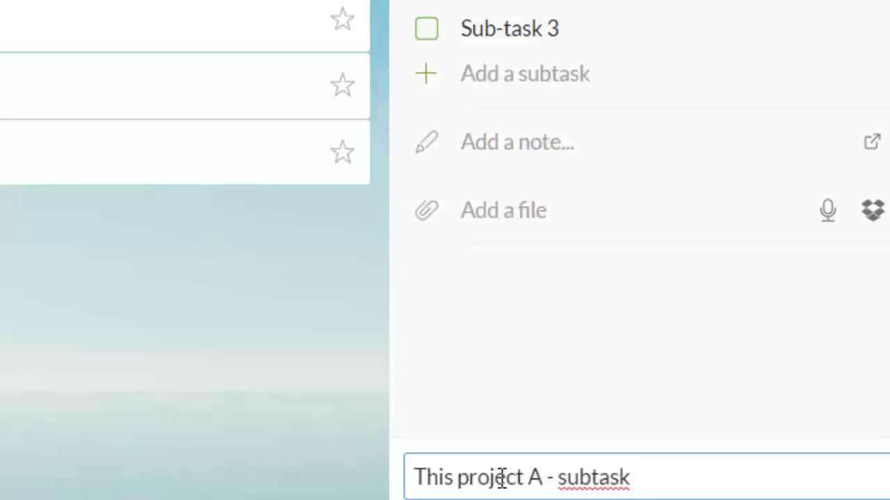
pyautogui.write('2 was complete.')
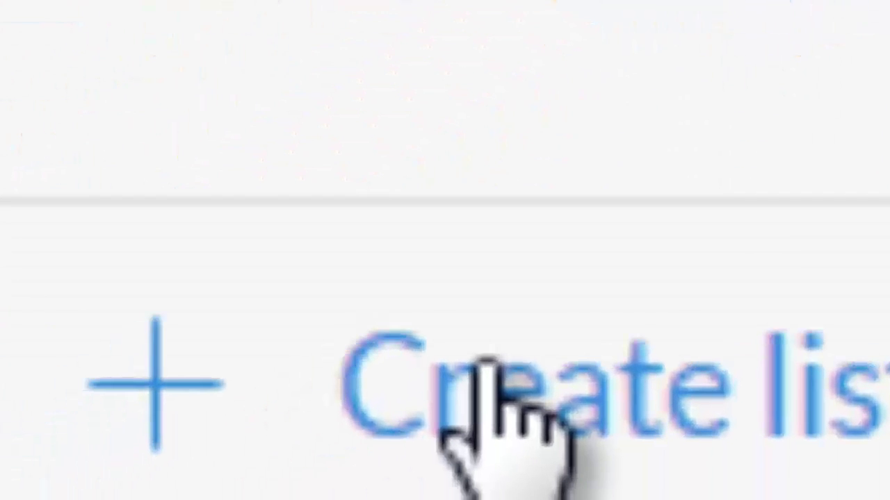
# Create a new list named Building Project A without adding any members.
pyautogui.click(487, 362)
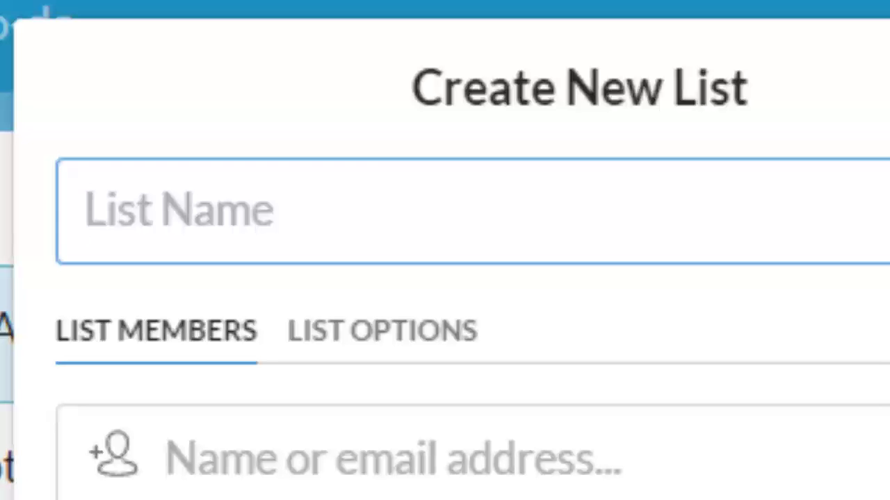
pyautogui.write('Building Project ')
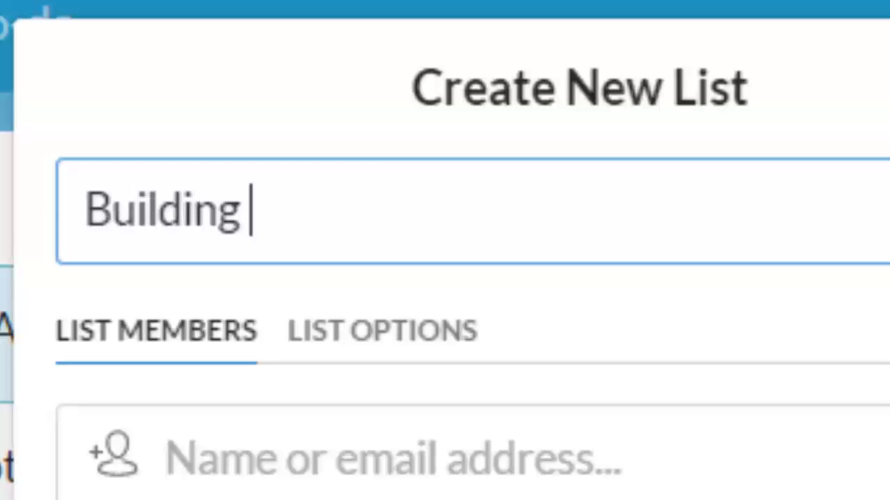
pyautogui.write('A')
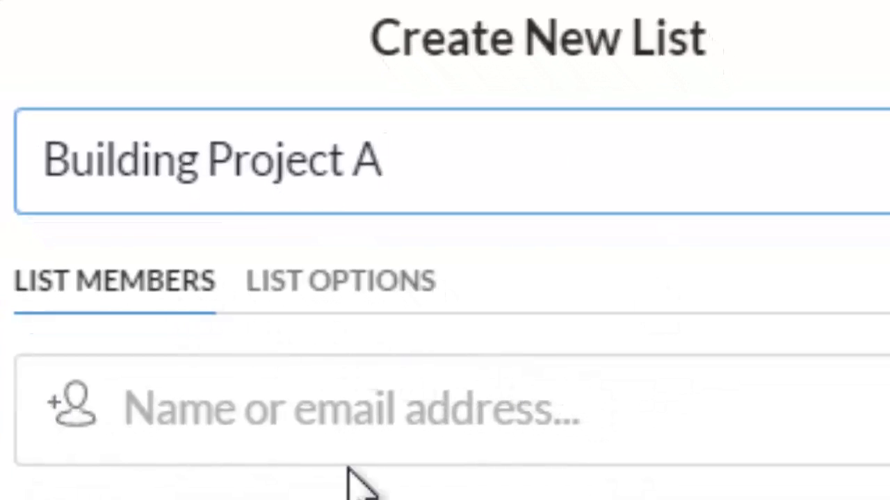
pyautogui.click(185, 292)
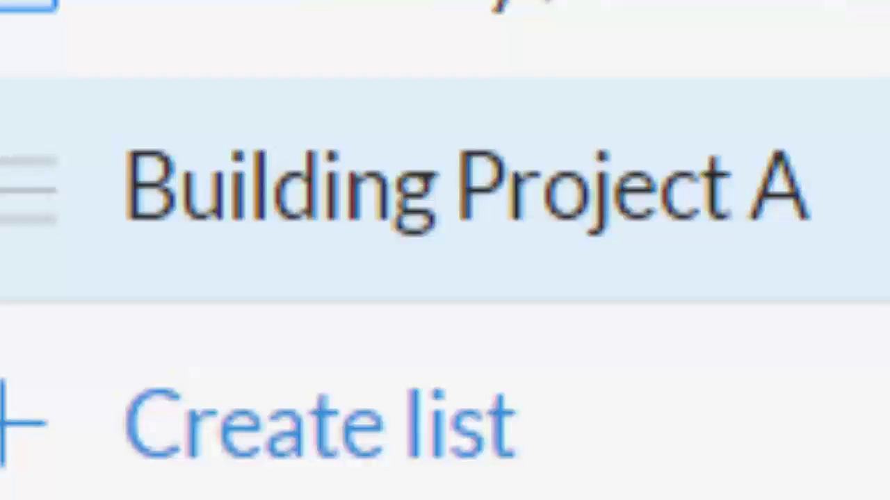
pyautogui.moveTo(820, 188); pyautogui.dragTo(819, 195)
pyautogui.press('Return')
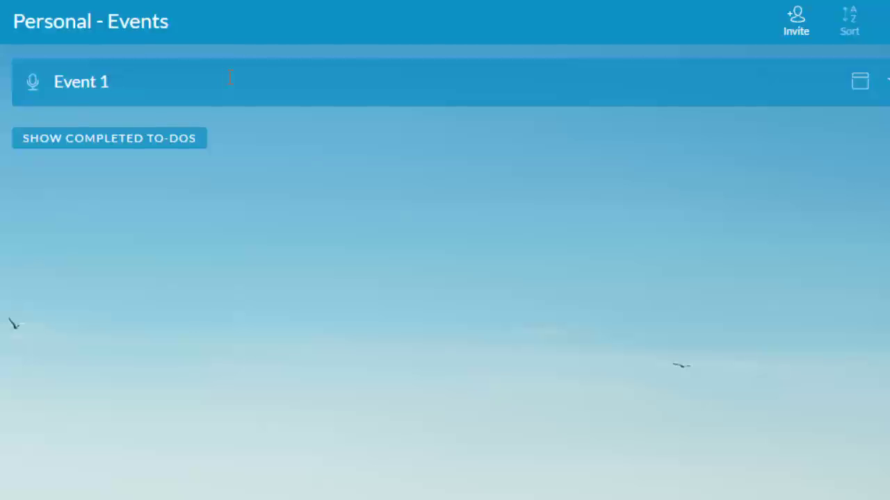
# Add a to-do due tomorrow to the Personal - Events list and correct its title to Event 1.
pyautogui.write('Due Tomorrow')
pyautogui.press('Return')
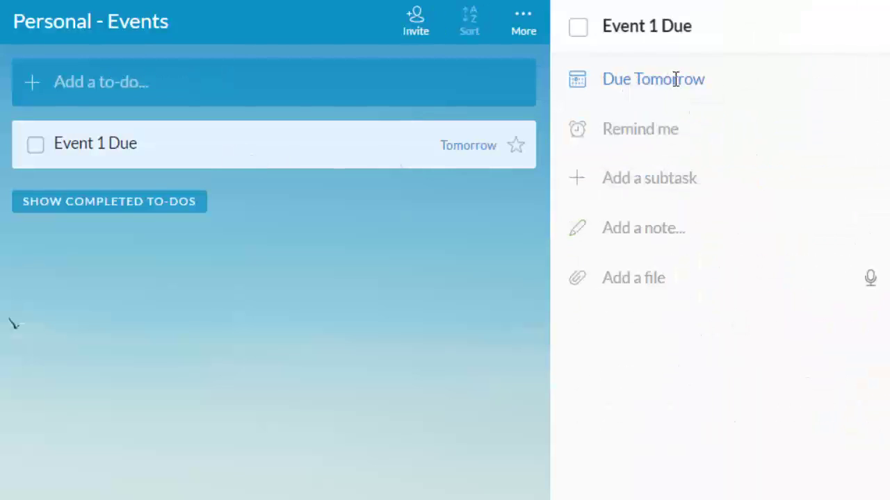
pyautogui.click(695, 27)
pyautogui.write('Event 1')
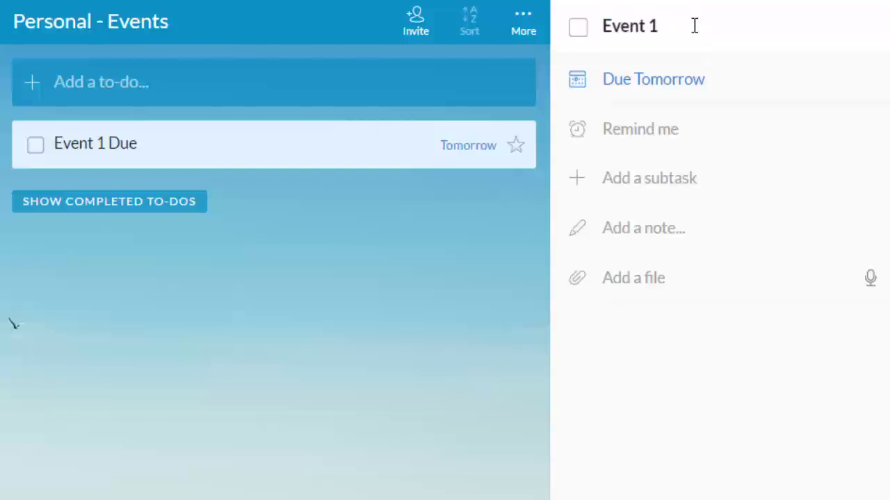
pyautogui.press('Return')
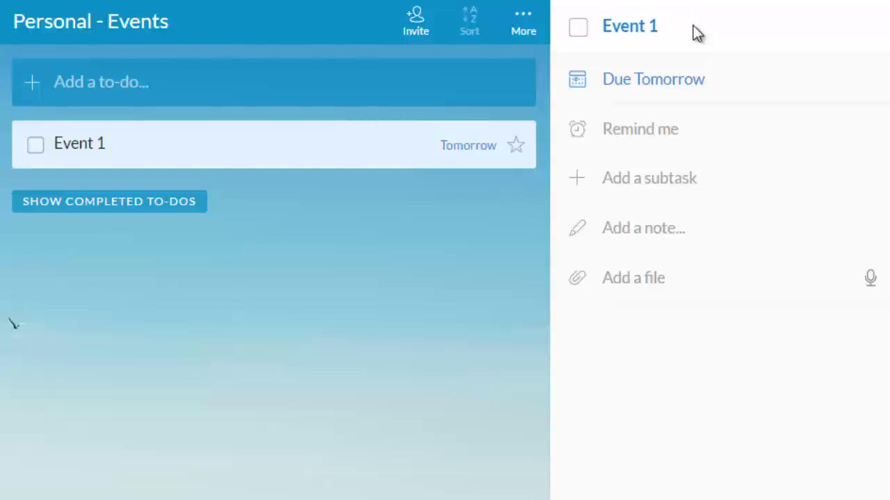
# Add two more to-dos named Event 2 and Event 3 to the Personal - Events list.
pyautogui.click(153, 98)
pyautogui.write('Event ')
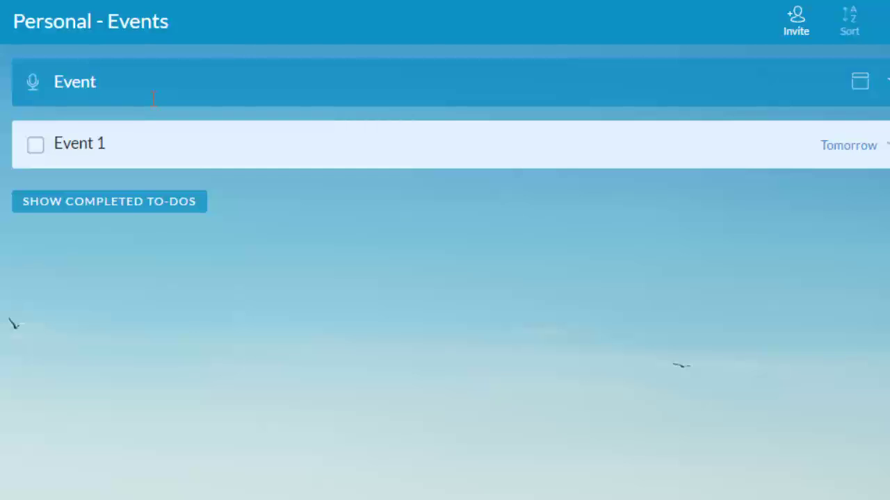
pyautogui.write('2')
pyautogui.press('Return')
pyautogui.write('Event ')
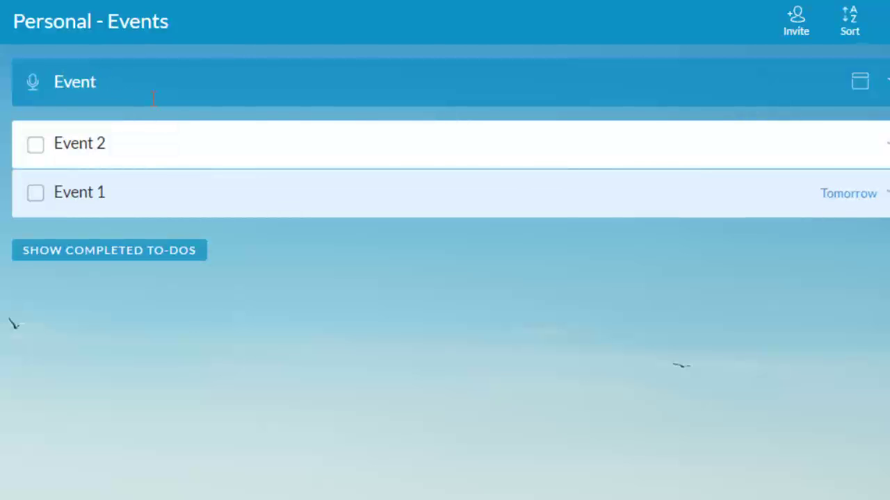
pyautogui.write('3')
pyautogui.press('Return')
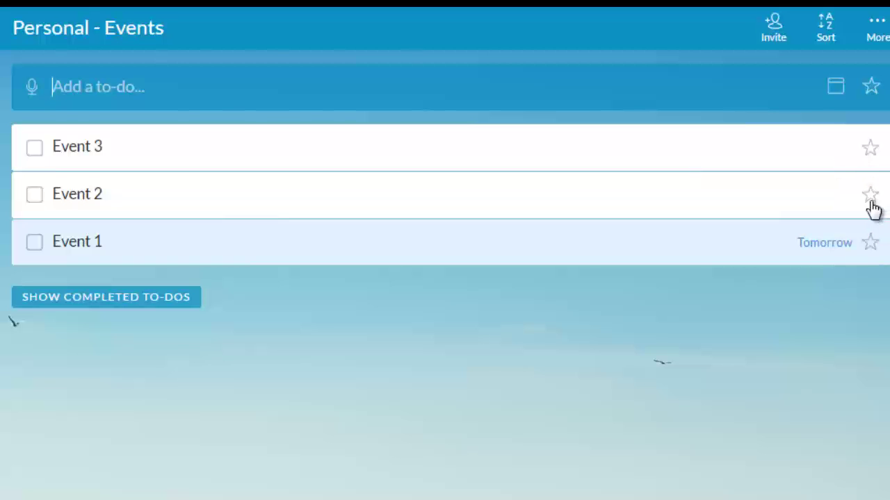
# Star Event 1 and Event 3, and reorder the starred to-dos so Event 1 sits above Event 3.
pyautogui.click(870, 244)
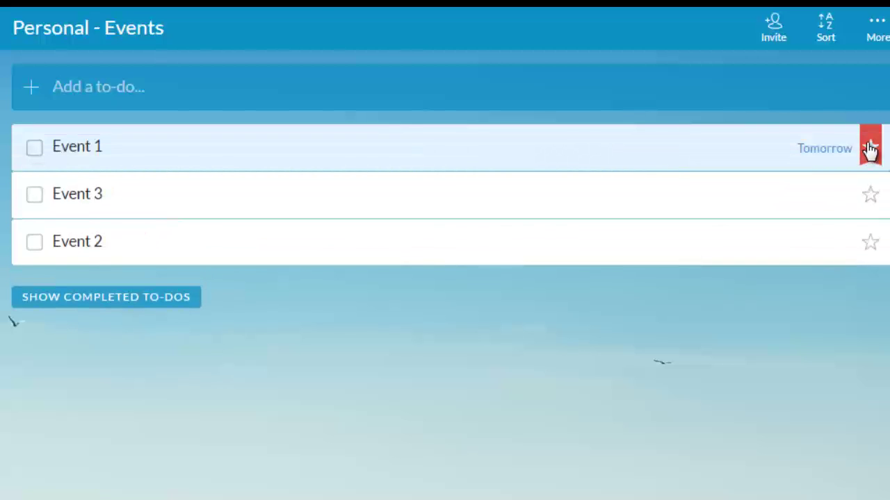
pyautogui.click(870, 196)
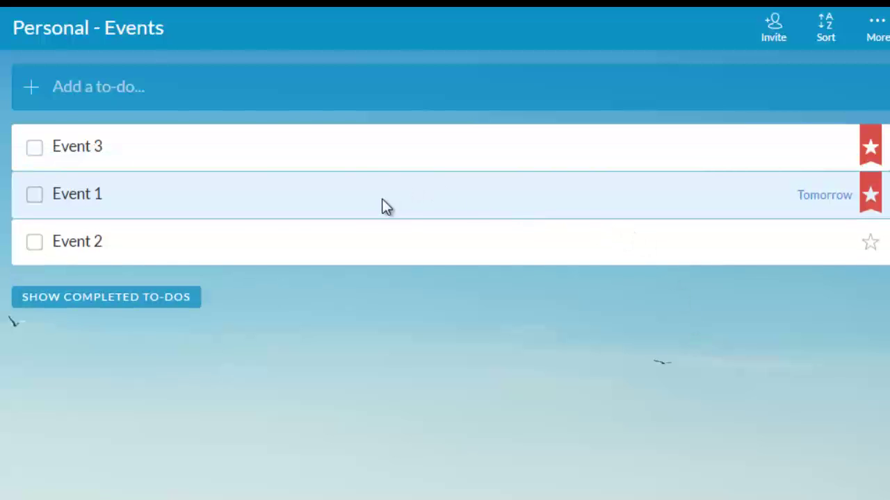
pyautogui.moveTo(357, 163); pyautogui.dragTo(344, 209)
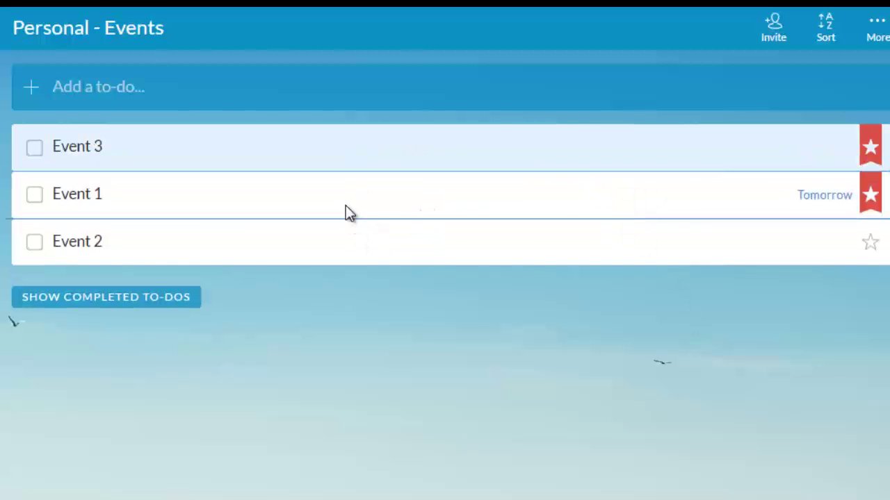
pyautogui.click(316, 159)
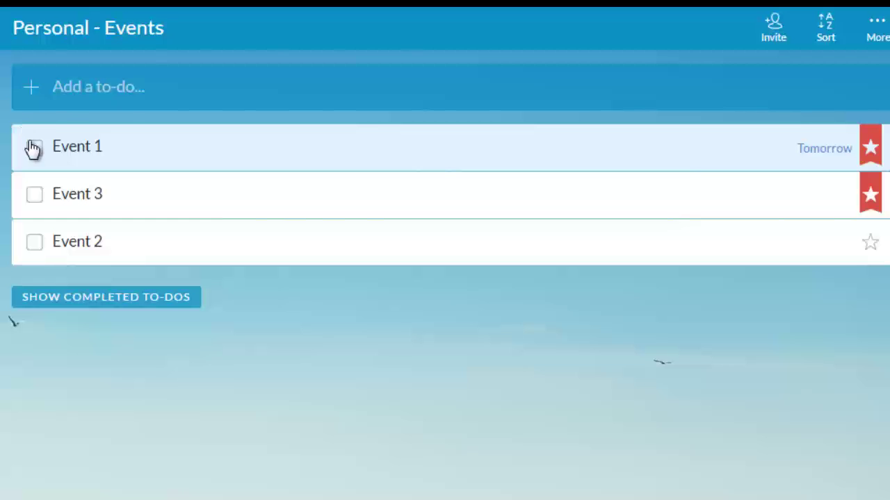
# Mark Event 1, Event 3 and Event 2 as complete in the Personal - Events list.
pyautogui.click(33, 150)
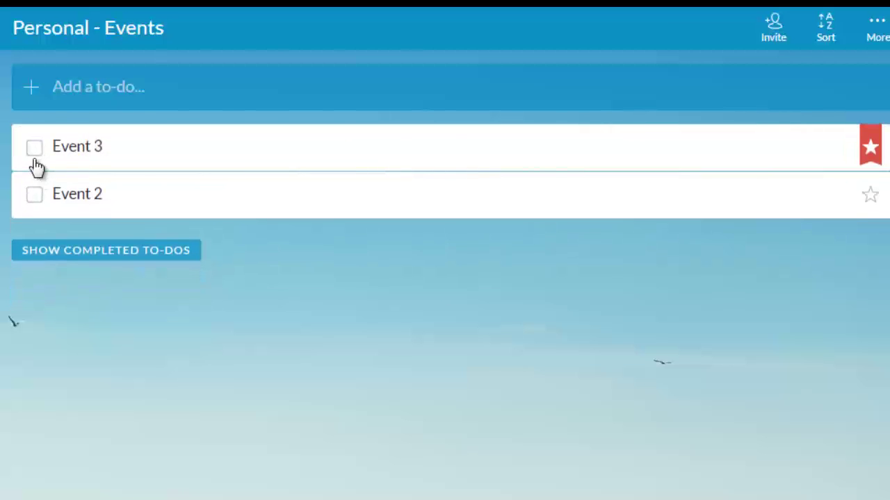
pyautogui.click(34, 155)
pyautogui.click(33, 157)
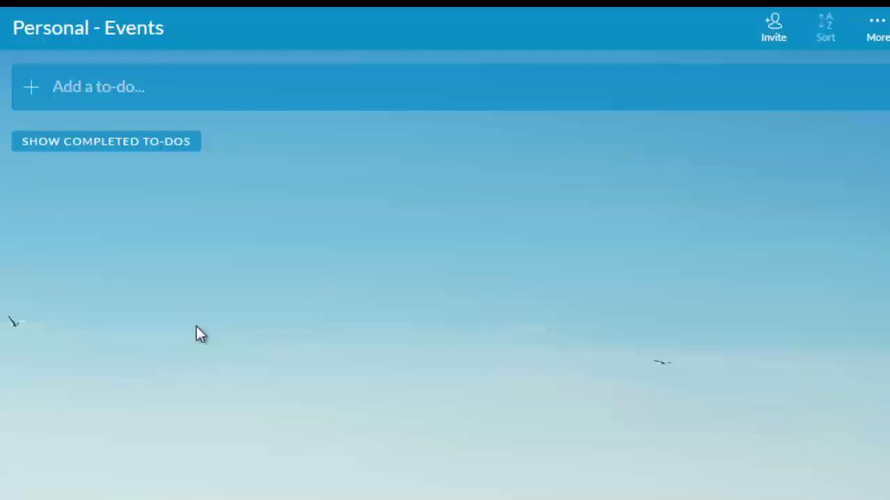
pyautogui.click(882, 35)
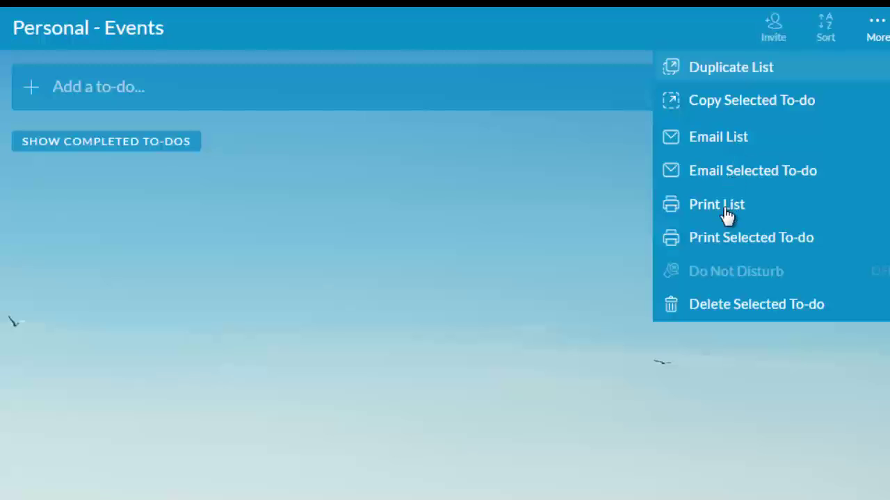
pyautogui.click(506, 414)
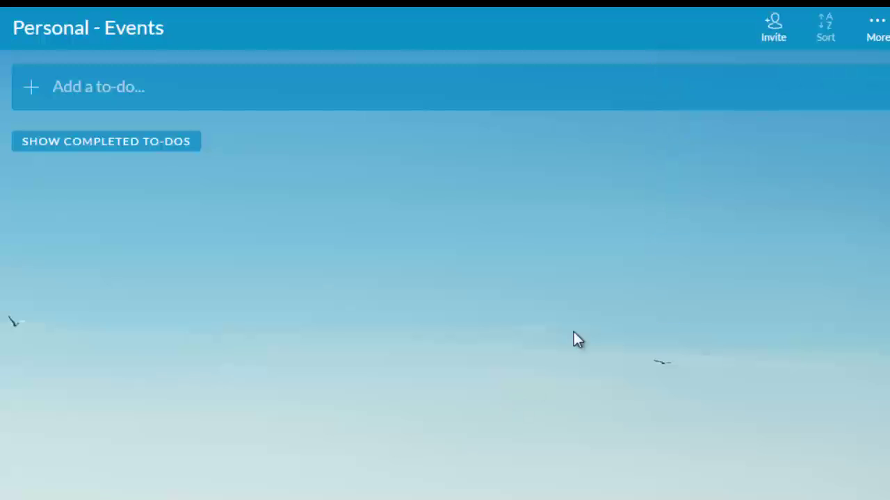